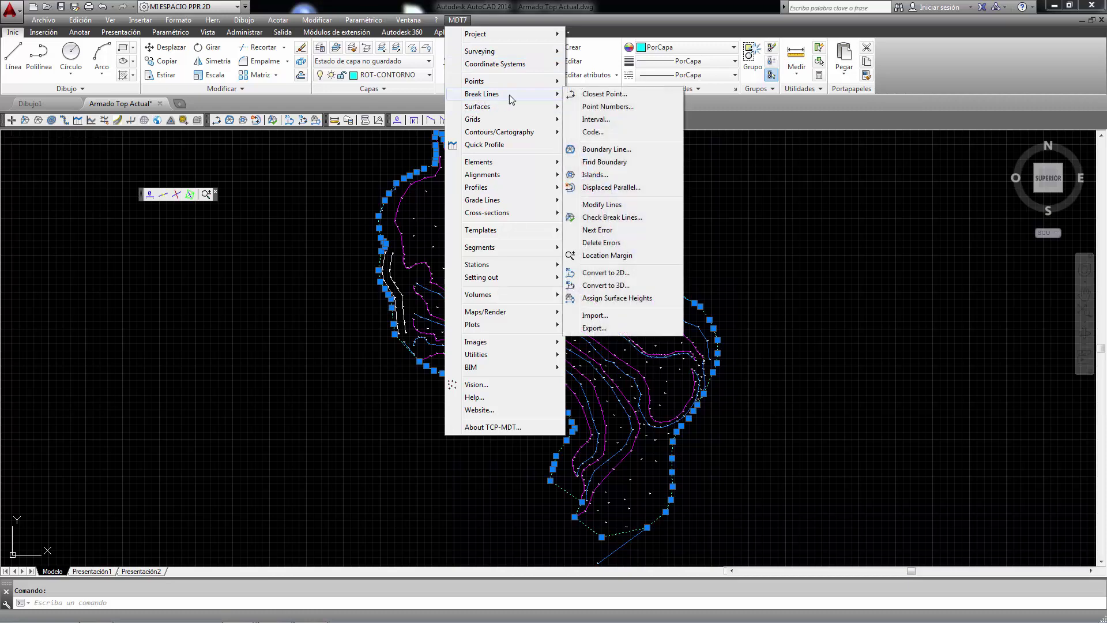
# Erase the selected boundary line surrounding the survey.
pyautogui.click(619, 166)
pyautogui.click(694, 261)
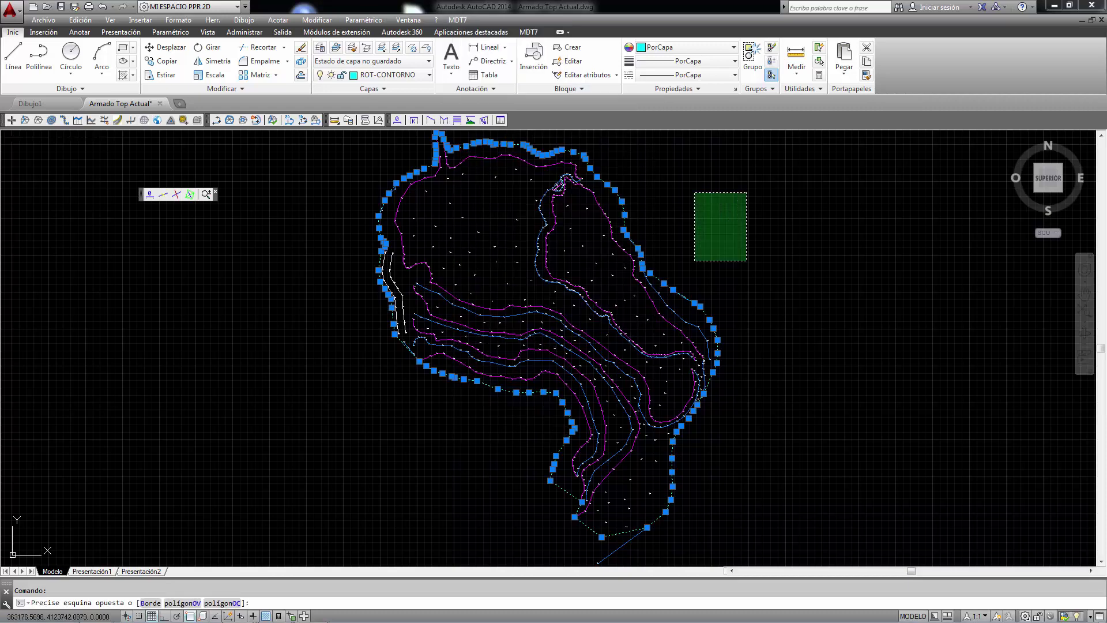
pyautogui.click(686, 259)
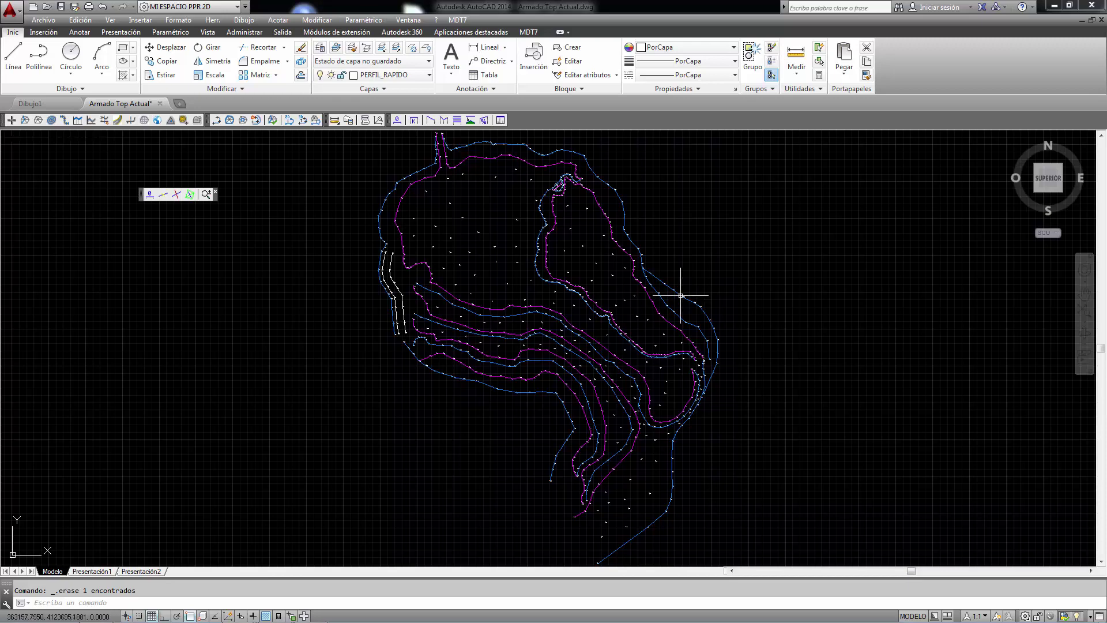
# Start creating a terrain surface and save its file as SurfaceINI.
pyautogui.click(457, 20)
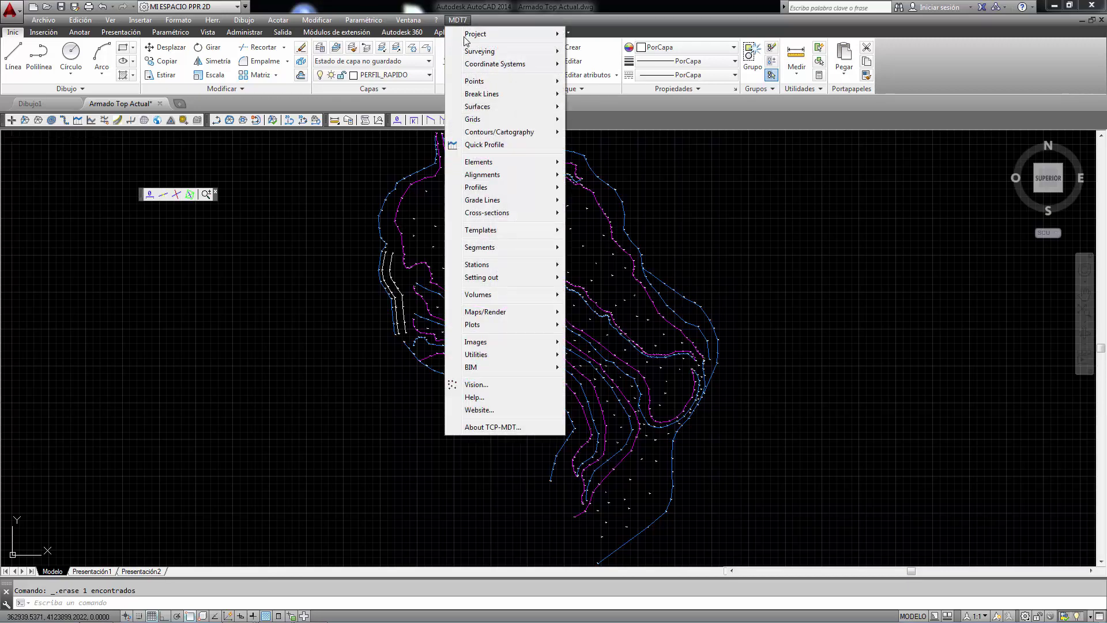
pyautogui.moveTo(477, 108)
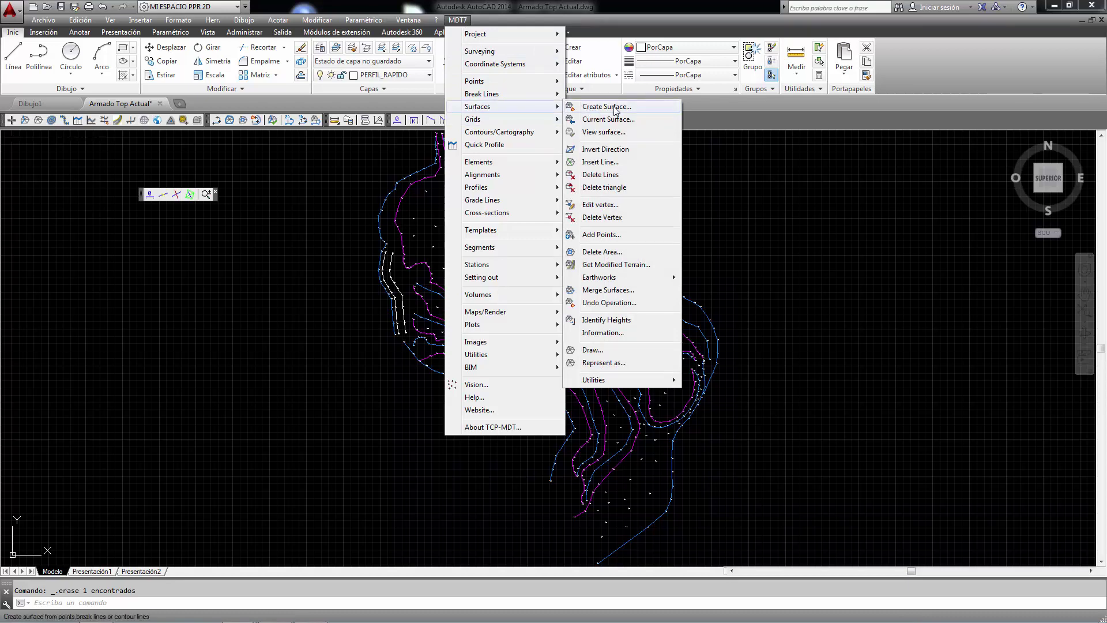
pyautogui.click(607, 106)
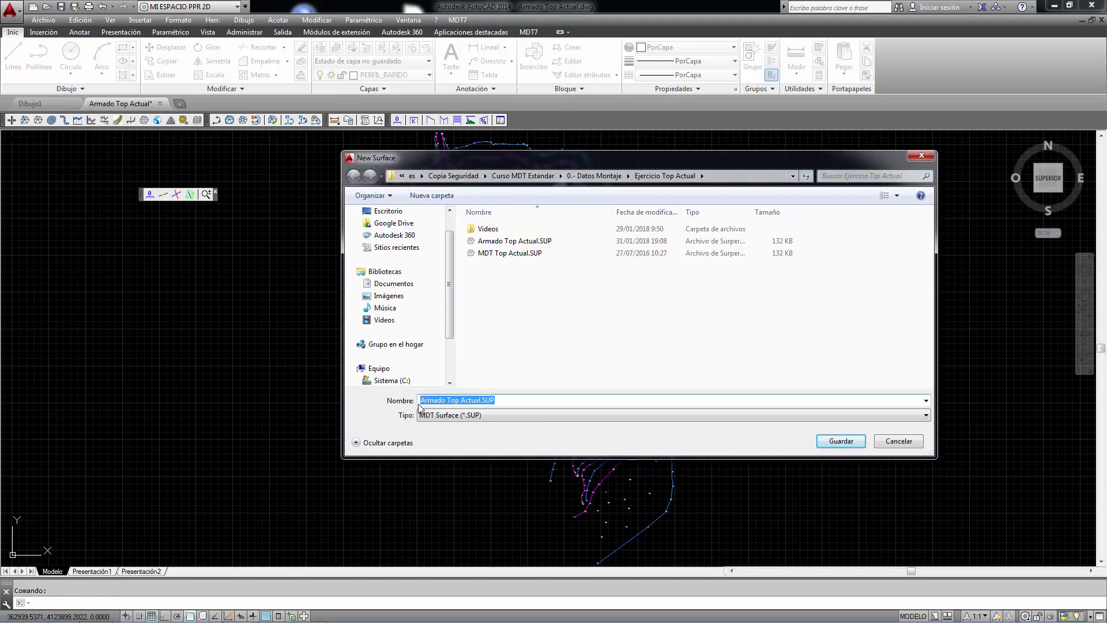
pyautogui.write('SurfaceINI')
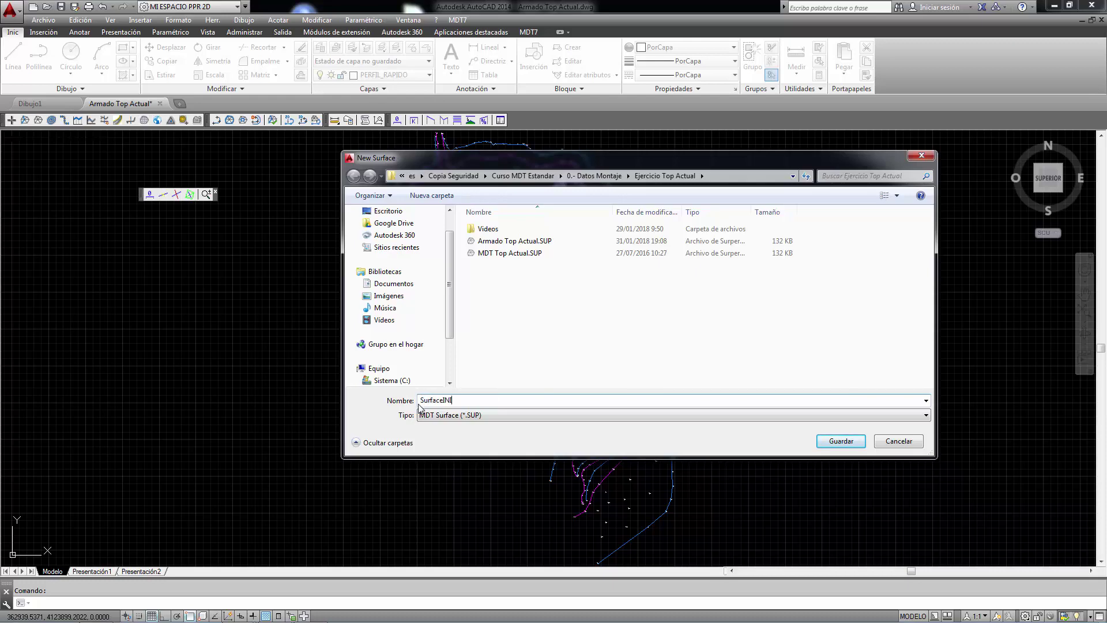
pyautogui.click(843, 442)
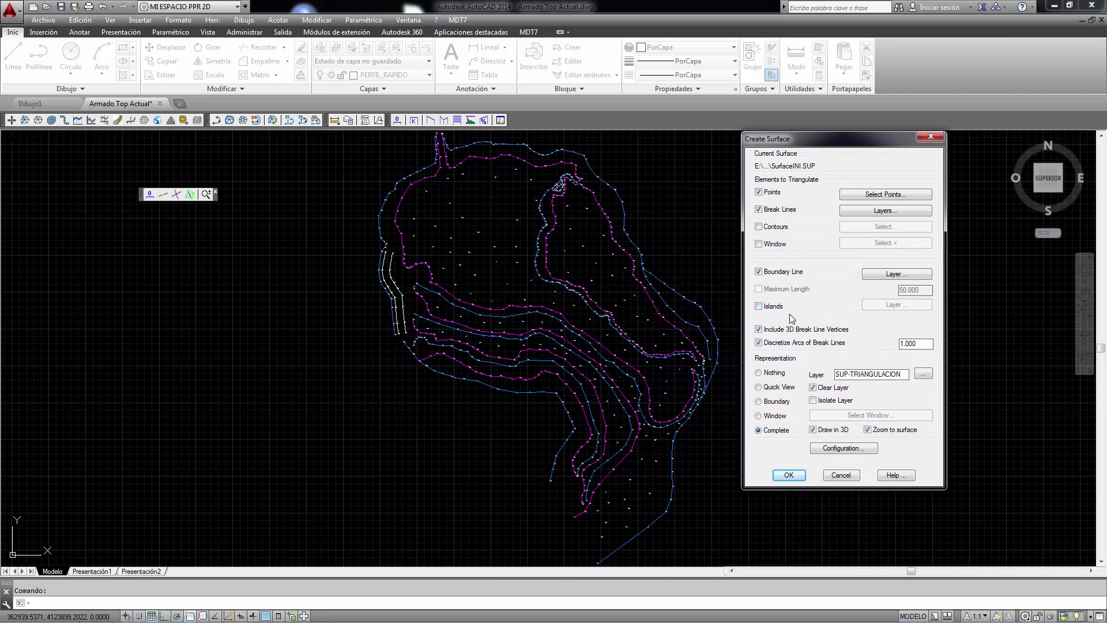
# Check the selection options for the points to triangulate without changing them, and leave break lines included.
pyautogui.click(768, 209)
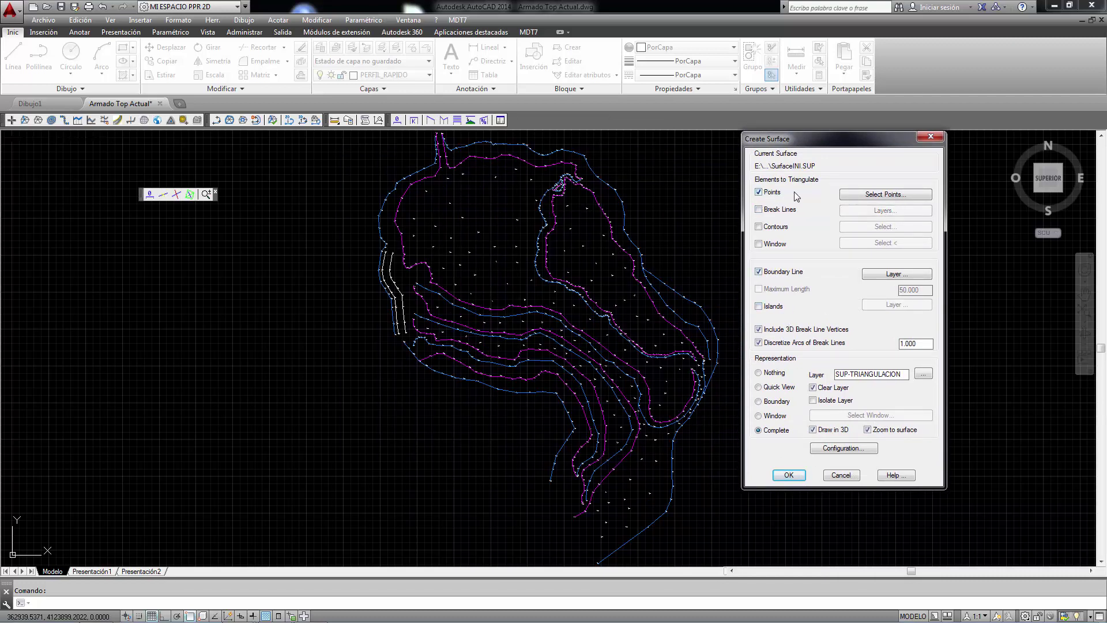
pyautogui.click(877, 196)
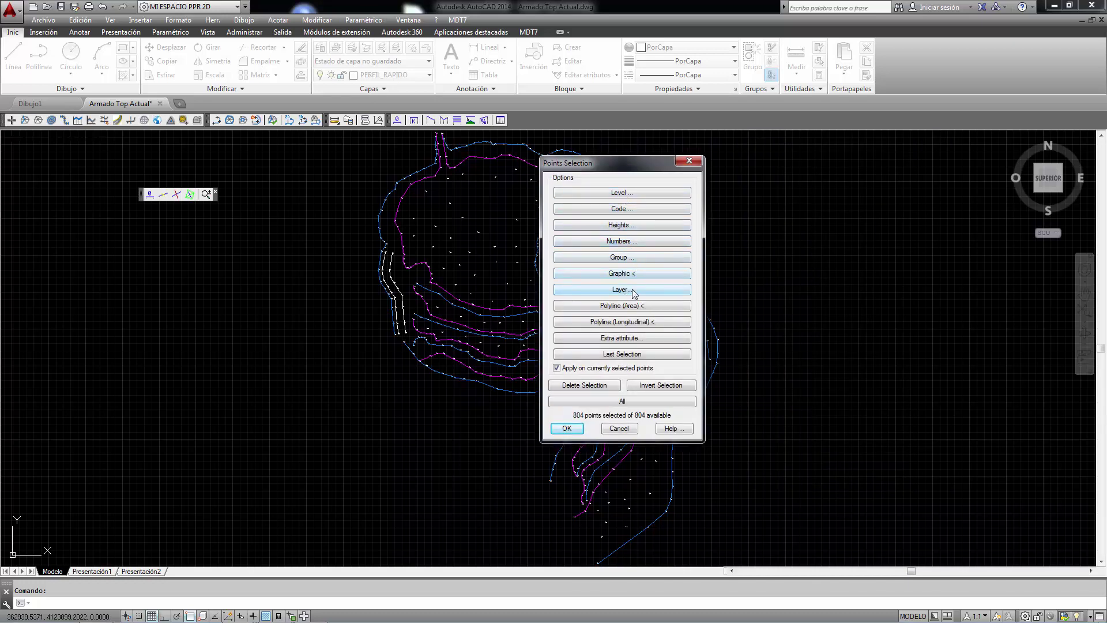
pyautogui.click(621, 430)
pyautogui.click(759, 209)
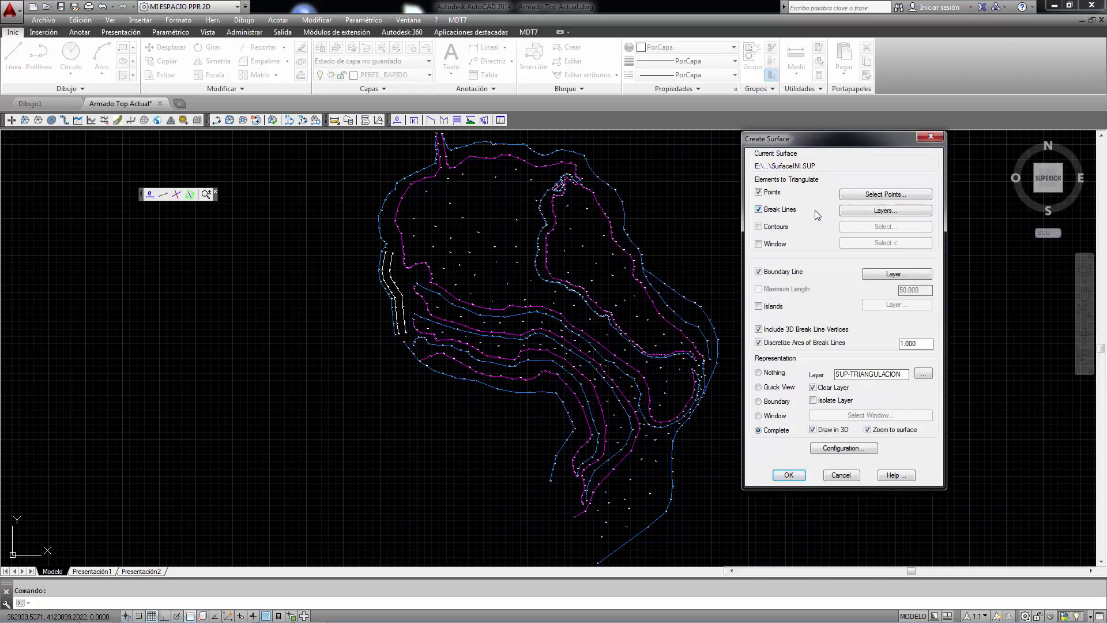
# Set CTALUD and PTALUD as the break line layers, picking a PTALUD line in the drawing.
pyautogui.click(875, 214)
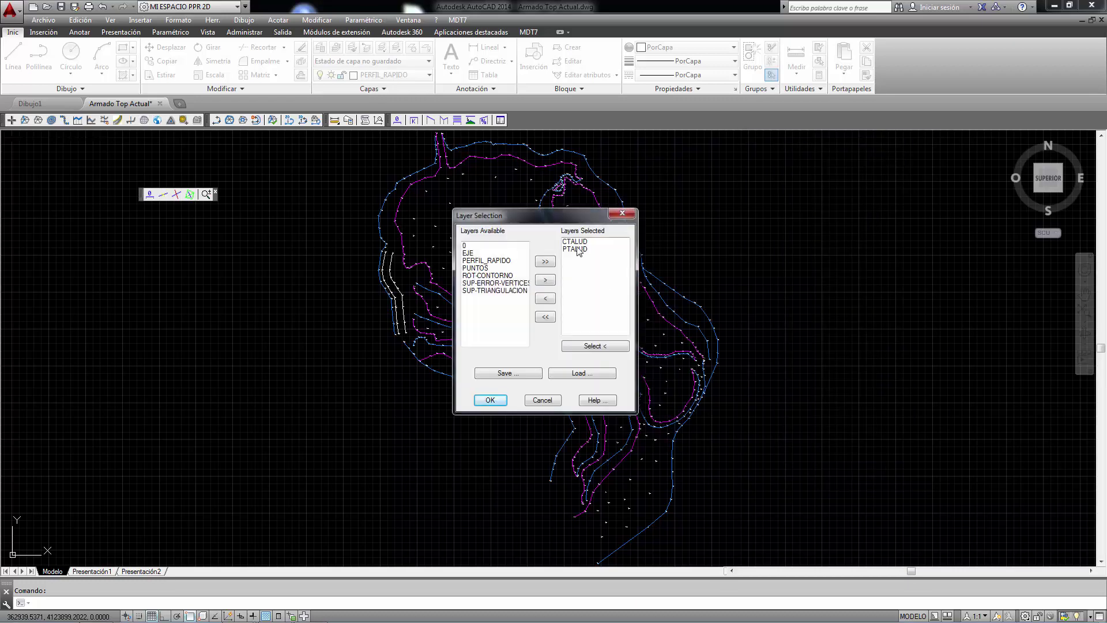
pyautogui.click(587, 346)
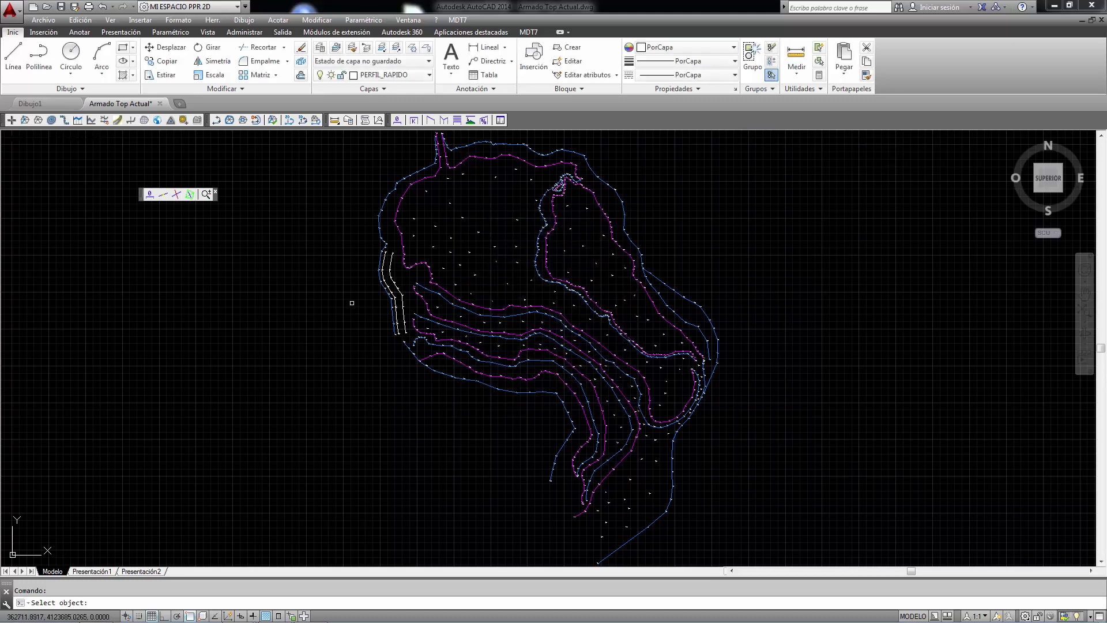
pyautogui.scroll(5, 348, 302)
pyautogui.click(534, 238)
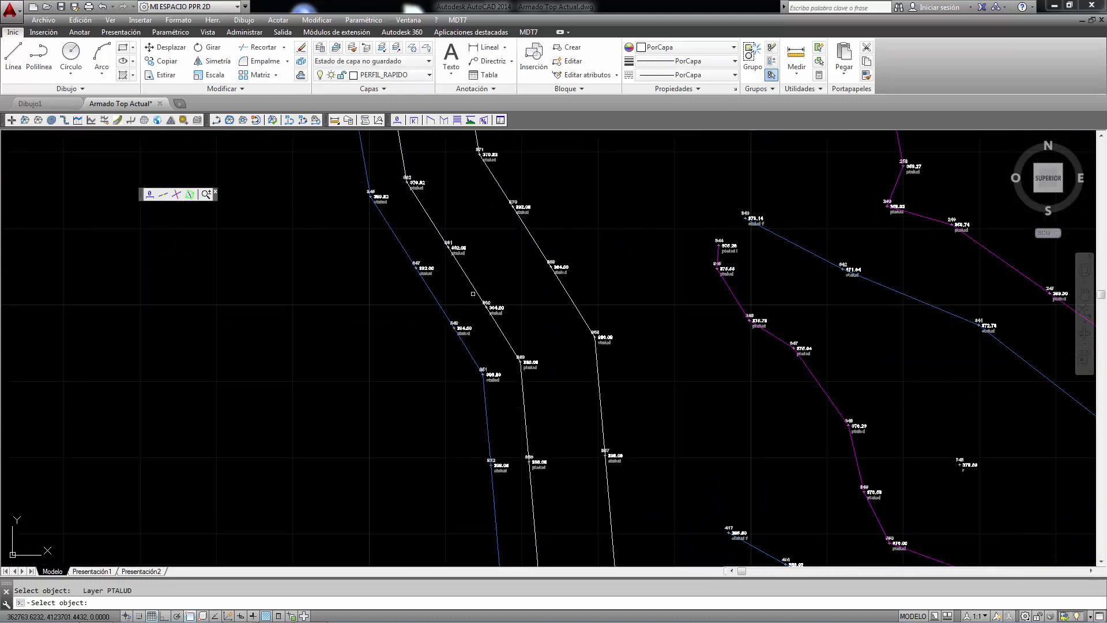
pyautogui.press('Return')
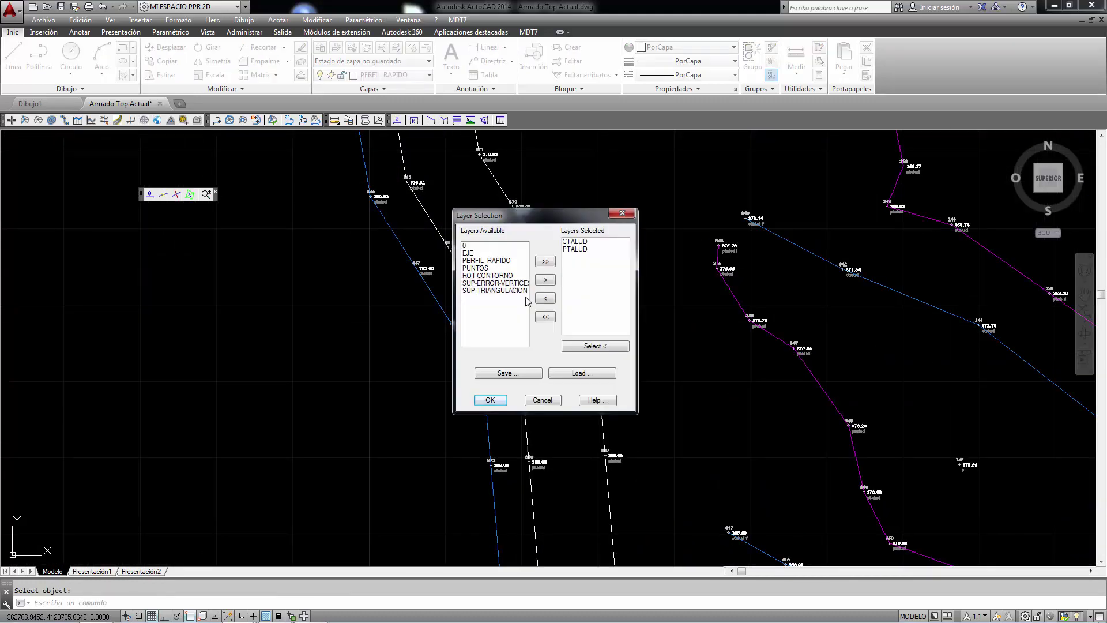
pyautogui.click(506, 401)
pyautogui.moveTo(822, 148); pyautogui.dragTo(215, 183)
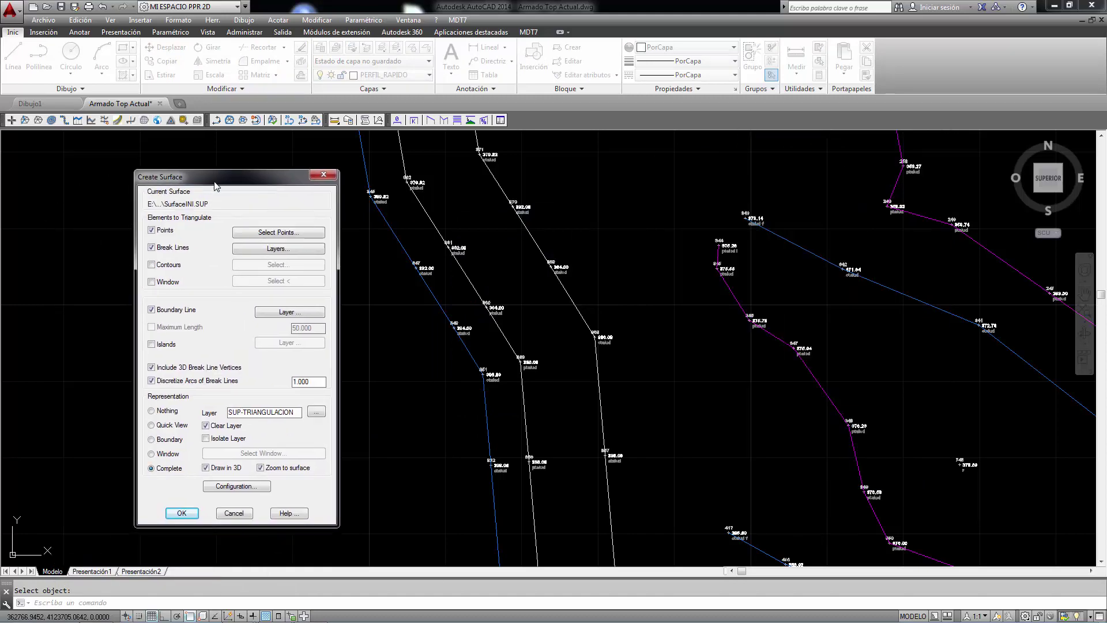
# Try including contours and a window among the elements to triangulate.
pyautogui.click(152, 266)
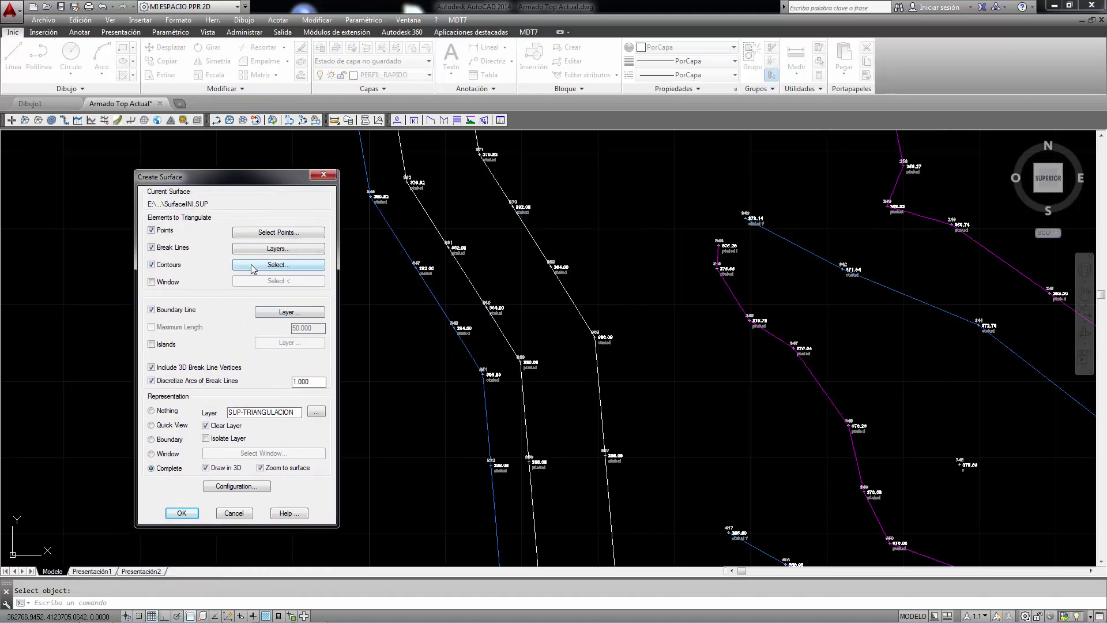
pyautogui.click(152, 265)
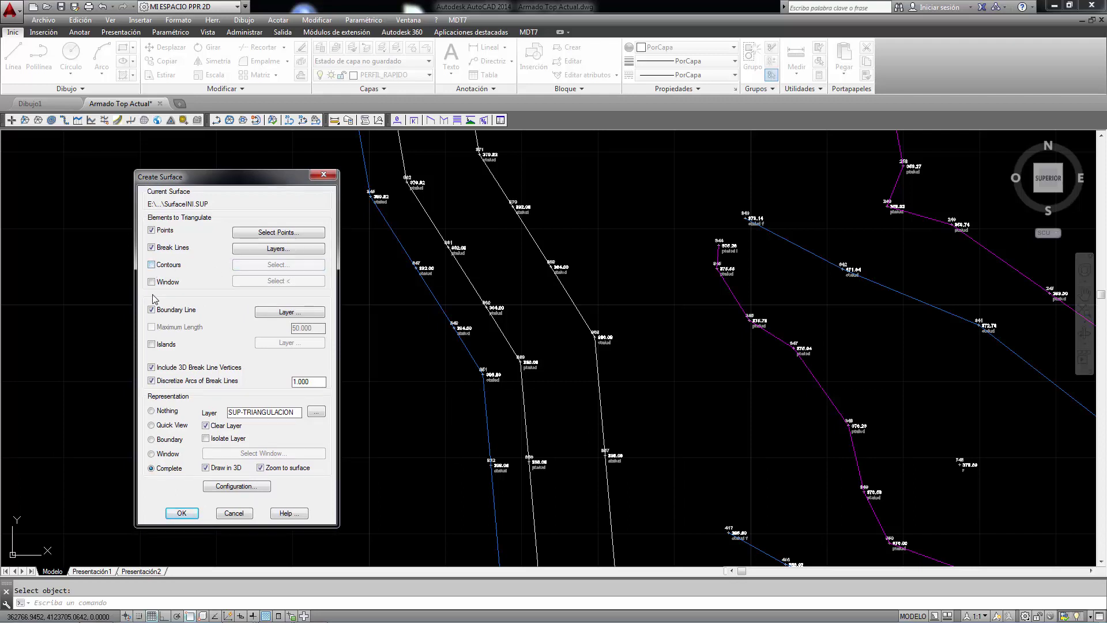
pyautogui.click(152, 281)
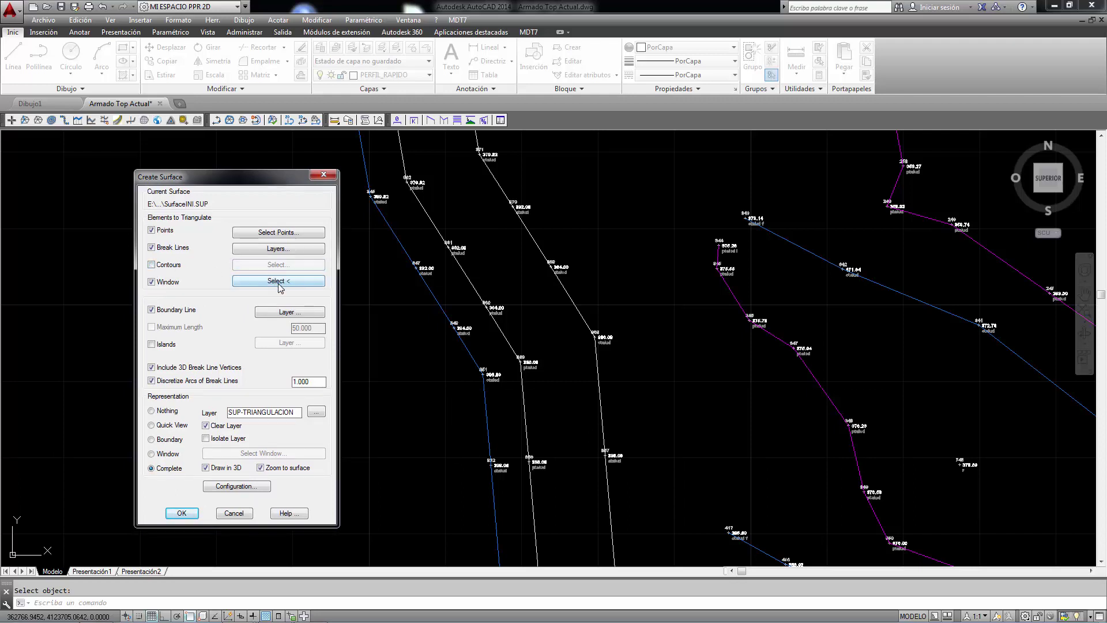
pyautogui.click(151, 282)
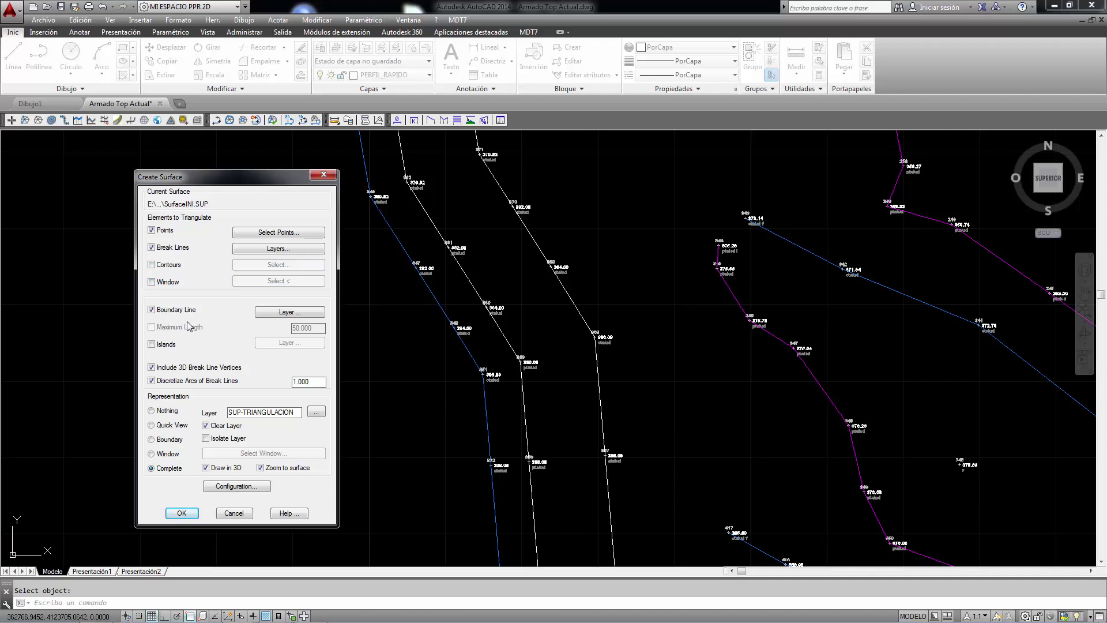
# Limit the triangulation by a maximum length of 50.000 instead of the boundary line, and enable islands.
pyautogui.click(151, 311)
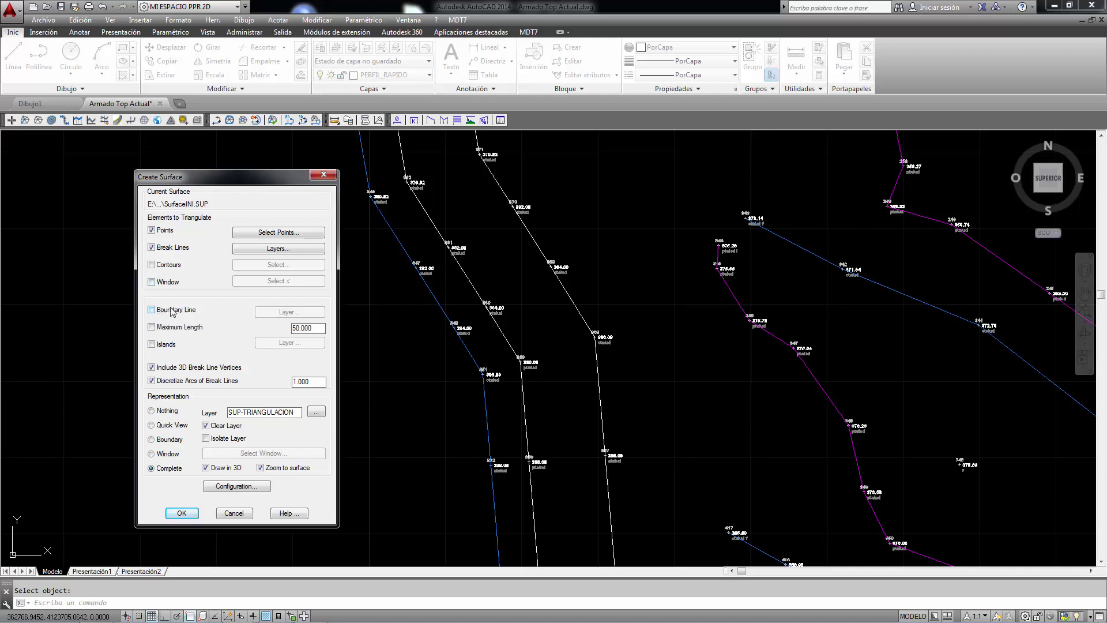
pyautogui.click(151, 326)
pyautogui.doubleClick(301, 329)
pyautogui.click(151, 344)
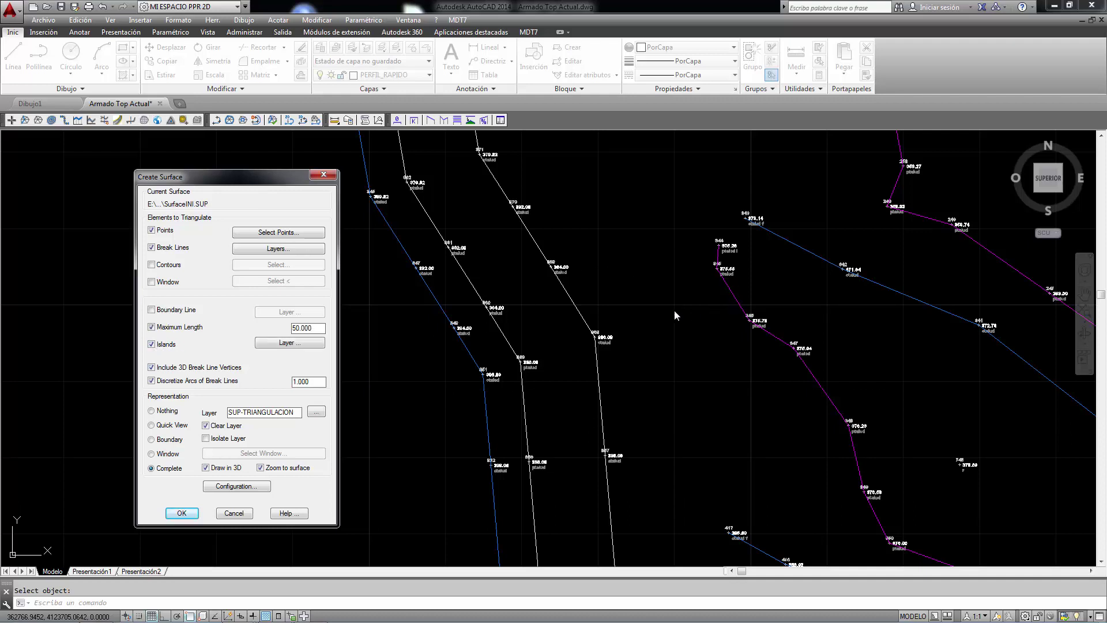
pyautogui.click(294, 344)
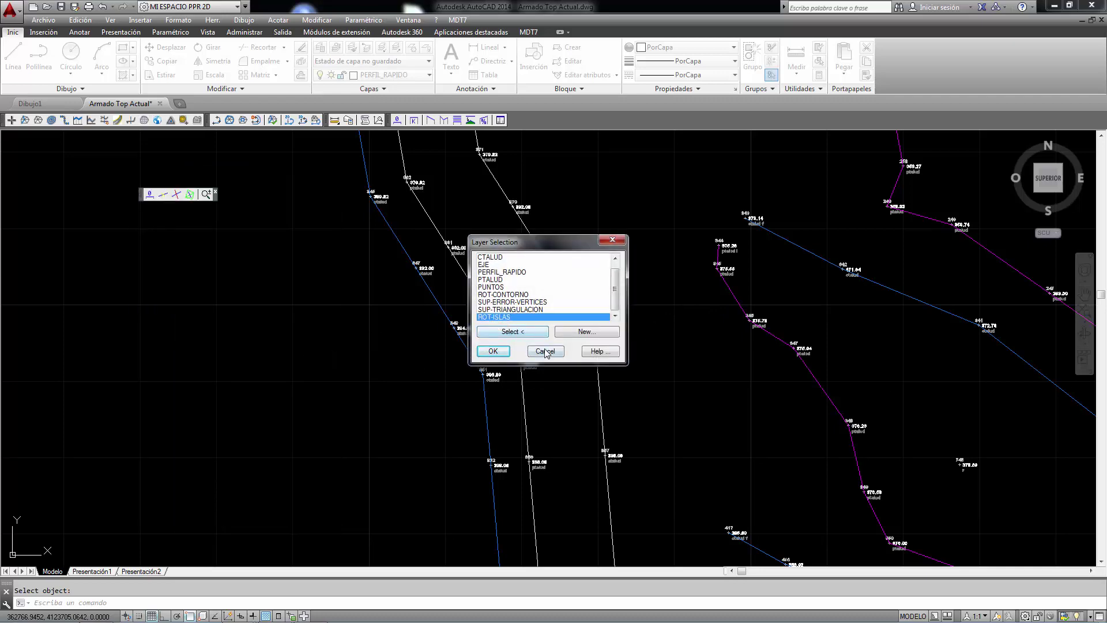
pyautogui.click(545, 351)
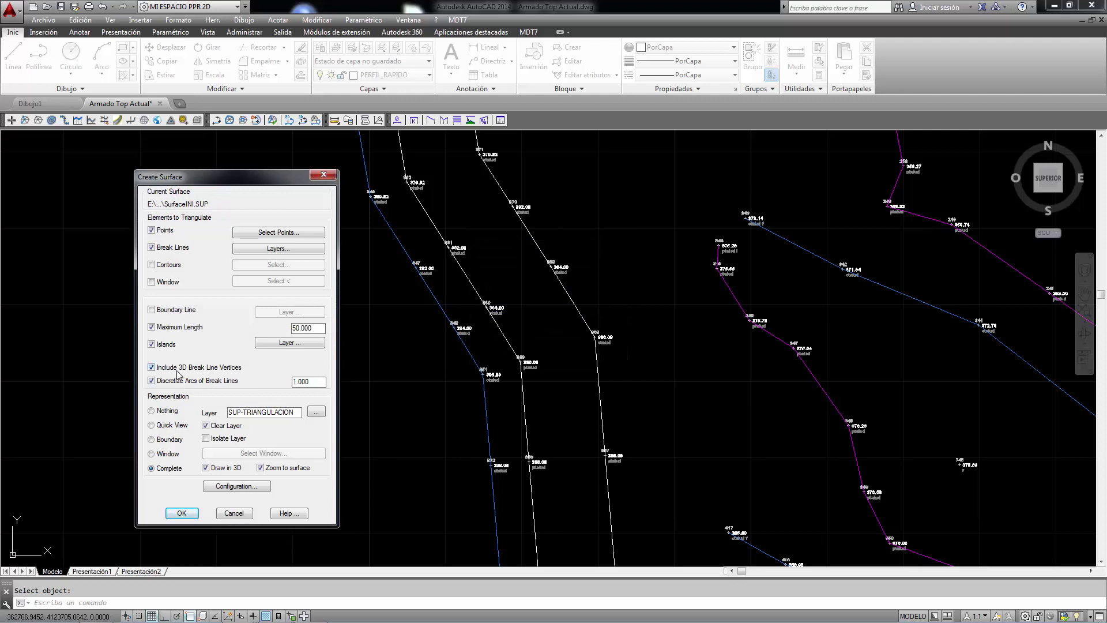
# Try the Quick View, Boundary and Window representations, returning to the Complete representation.
pyautogui.click(154, 411)
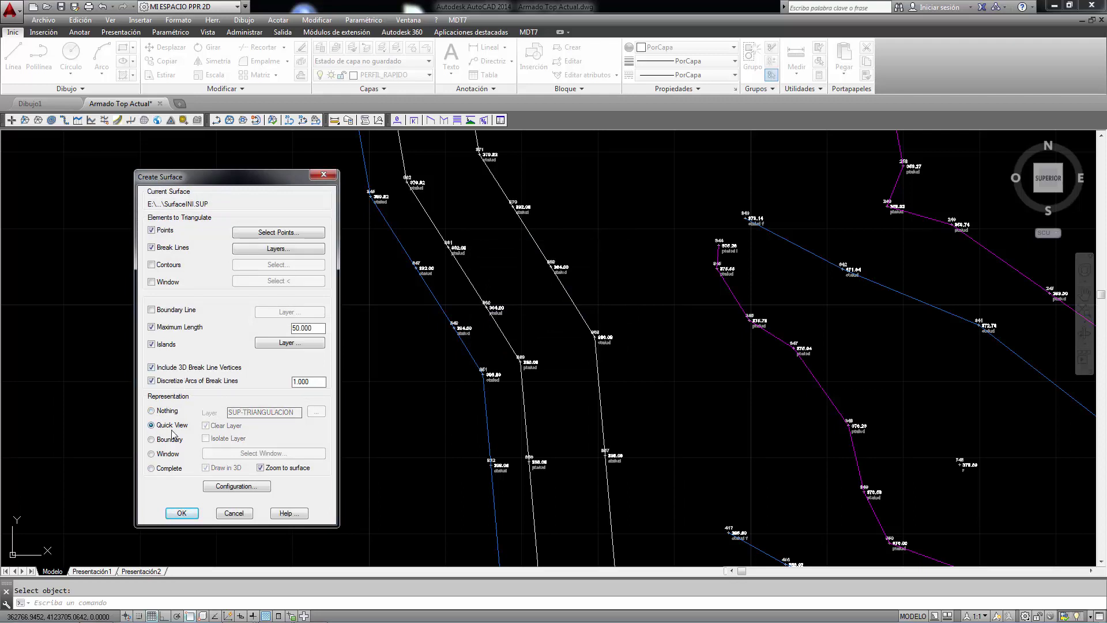
pyautogui.click(151, 439)
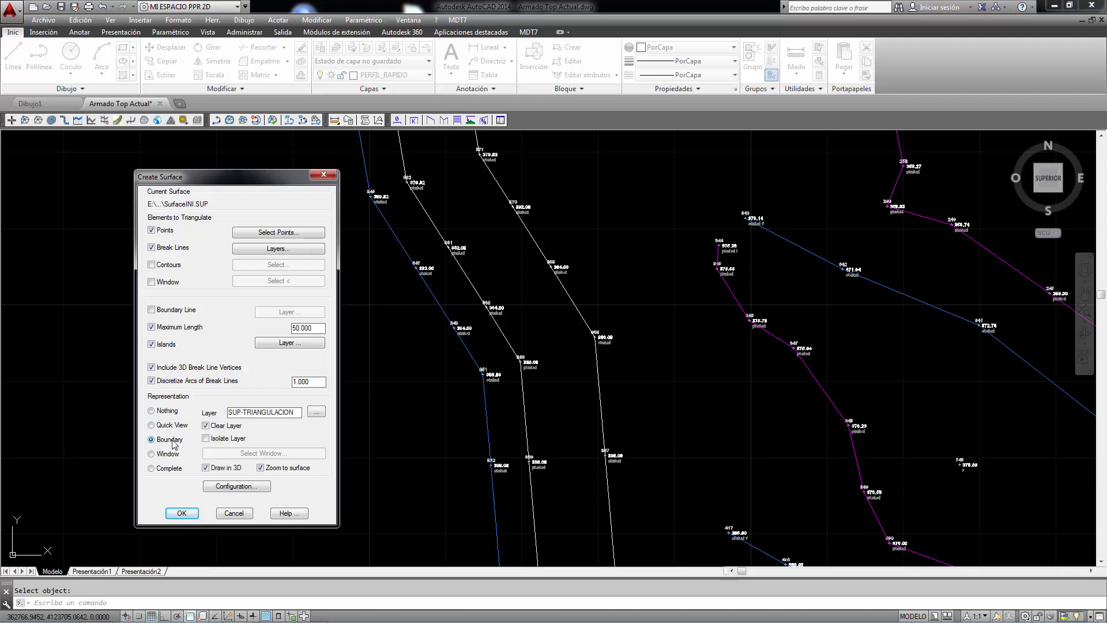
pyautogui.click(151, 454)
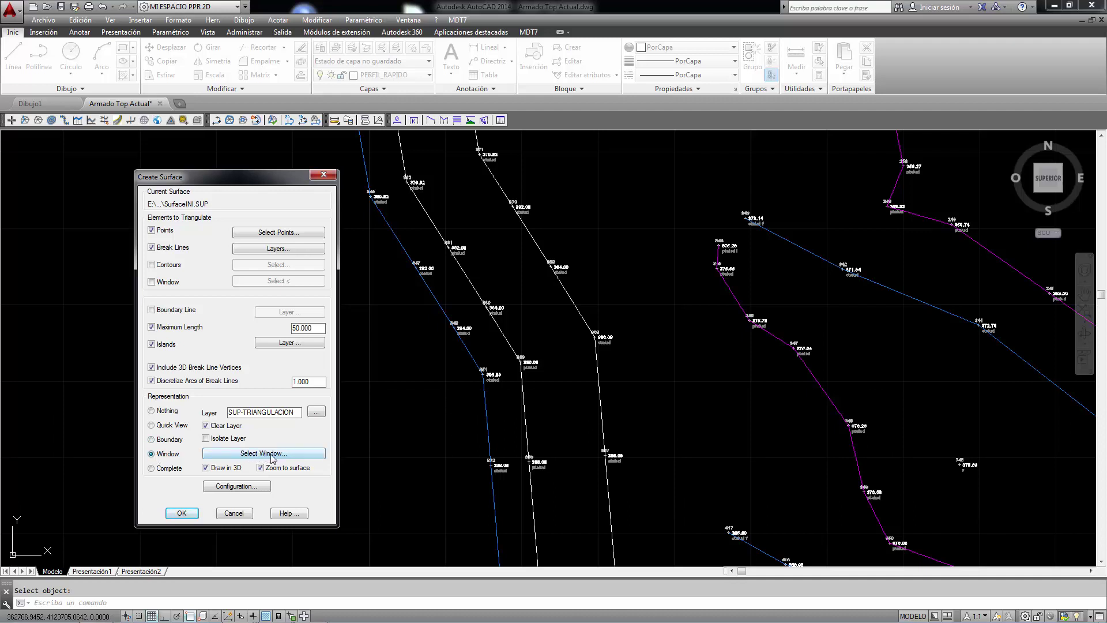
pyautogui.click(151, 468)
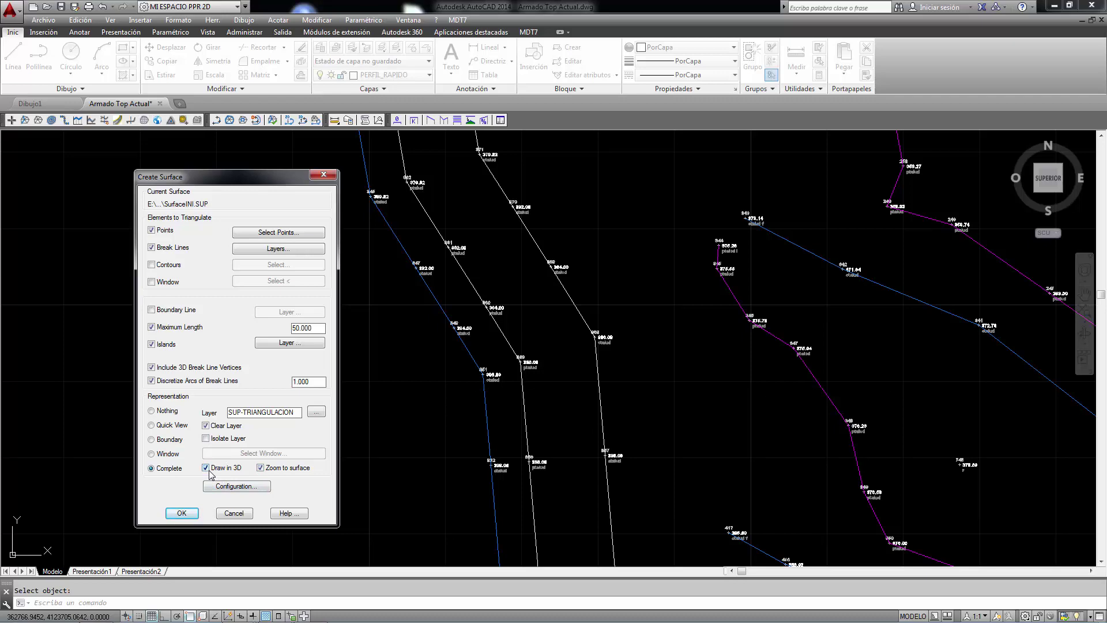
# Accept the surface configuration and generate the triangulated surface, including the points with zero elevation.
pyautogui.click(251, 487)
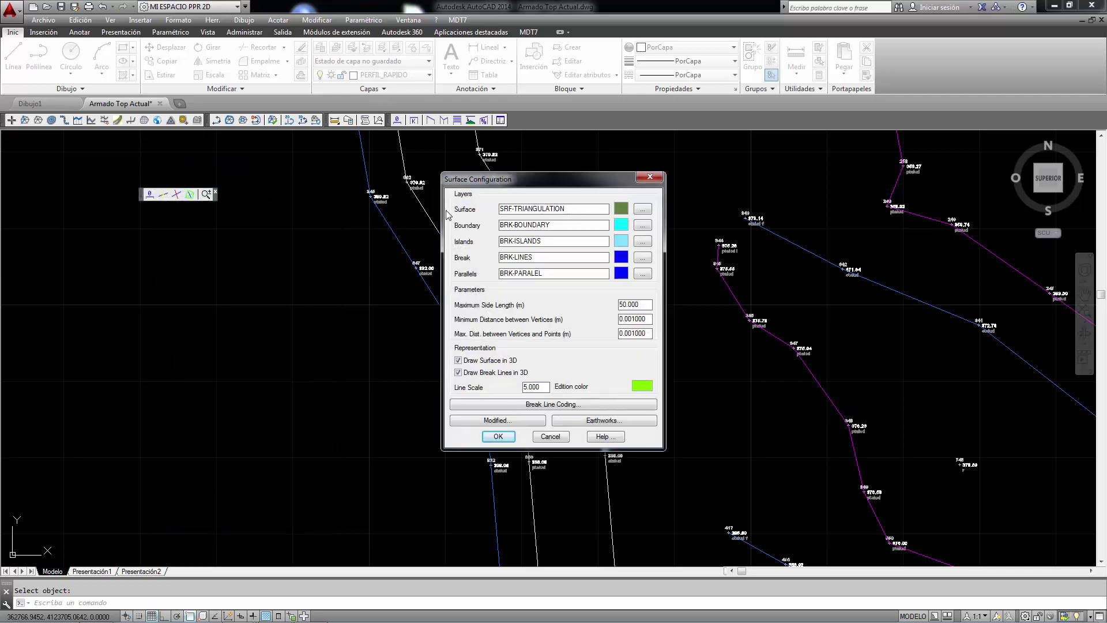
pyautogui.moveTo(534, 184)
pyautogui.mouseDown()
pyautogui.moveTo(189, 281)
pyautogui.moveTo(201, 257)
pyautogui.mouseUp()
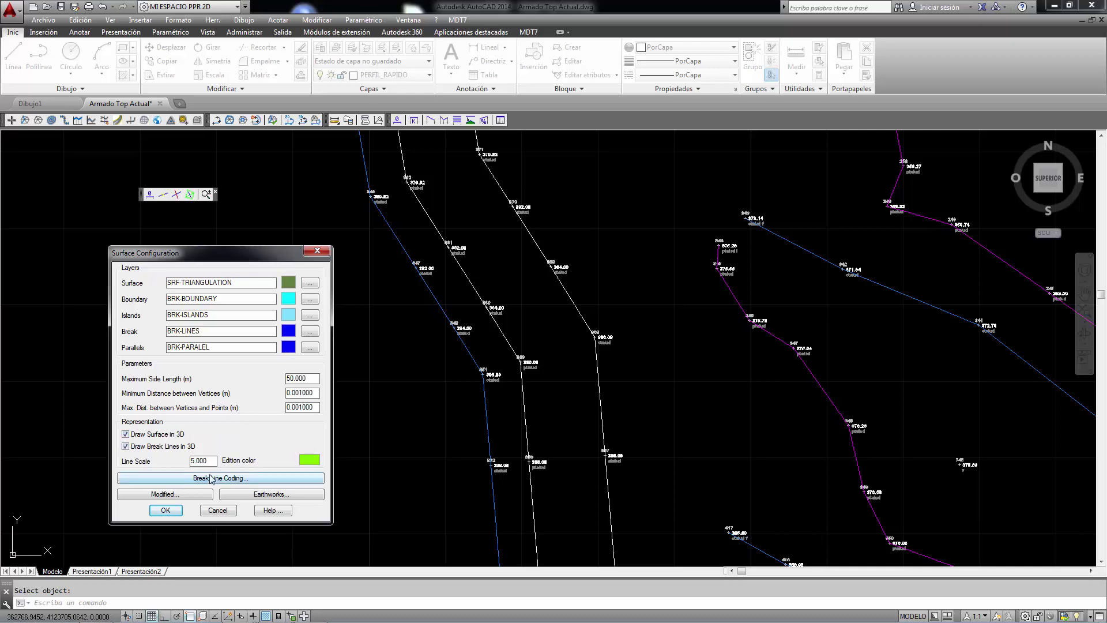
pyautogui.click(165, 511)
pyautogui.click(182, 513)
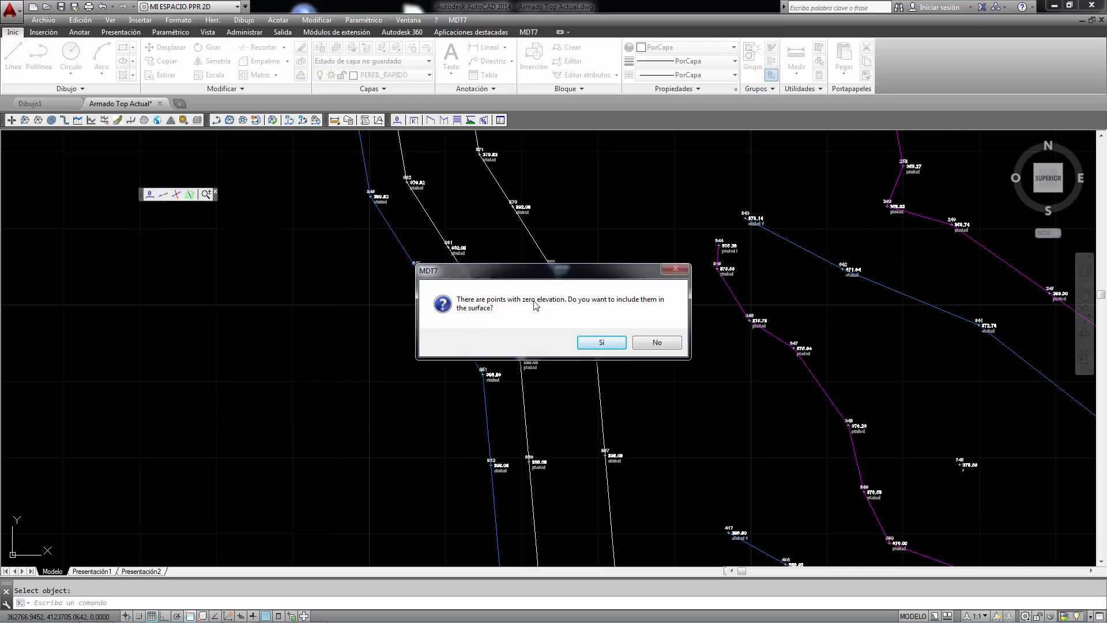
pyautogui.click(601, 342)
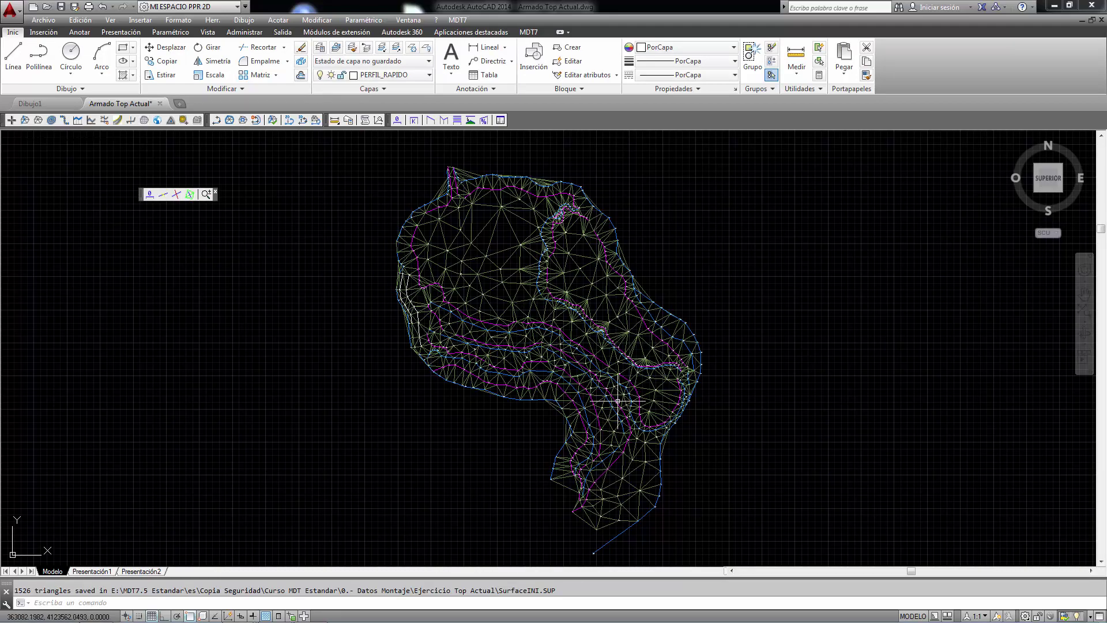
# Examine the triangles along the eastern and southern outer edges of the surface.
pyautogui.scroll(5, 637, 287)
pyautogui.scroll(4, 638, 286)
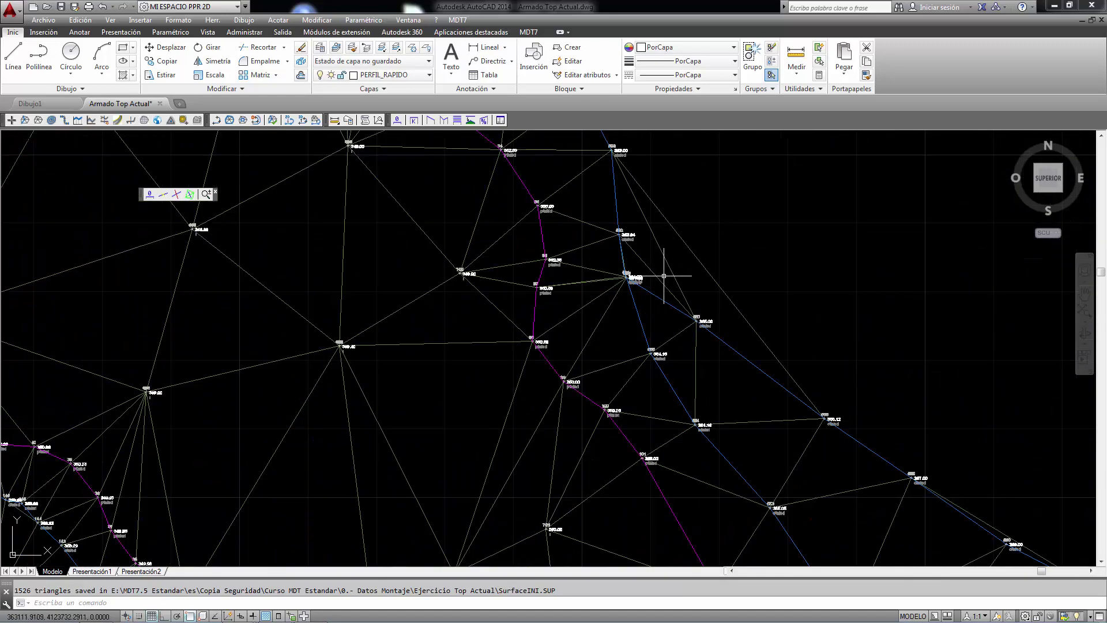
pyautogui.scroll(-10, 654, 276)
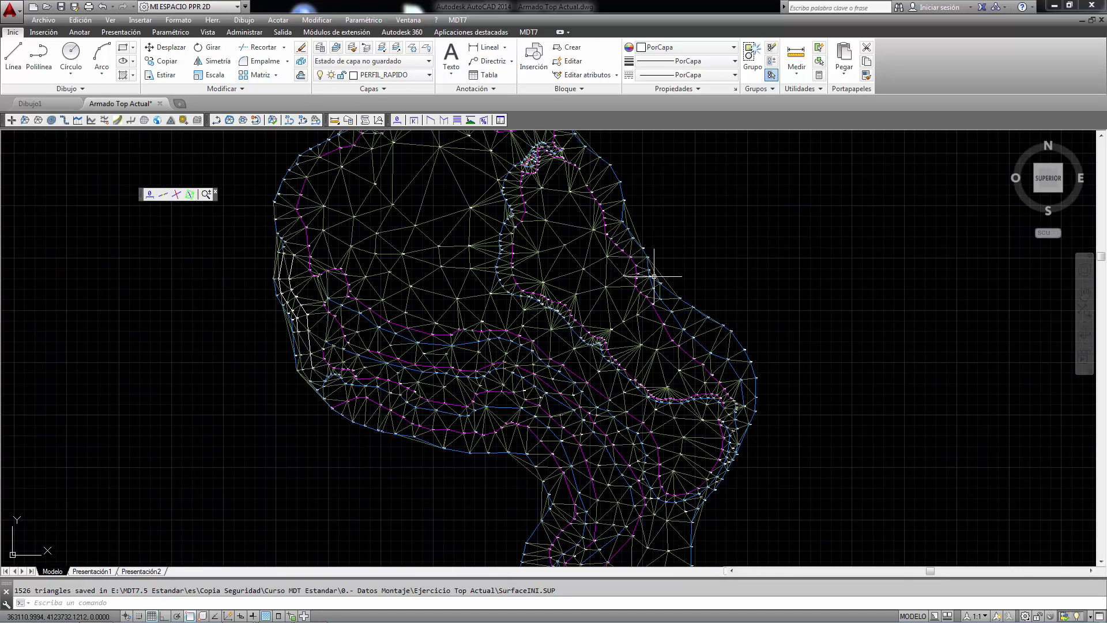
pyautogui.scroll(6, 534, 424)
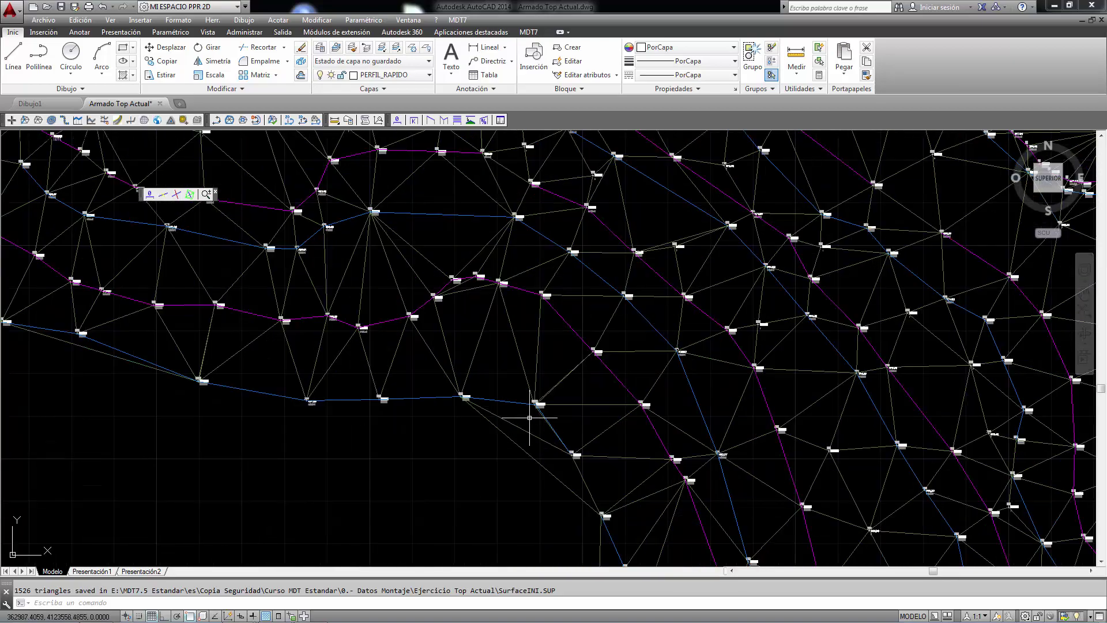
pyautogui.scroll(-6, 526, 448)
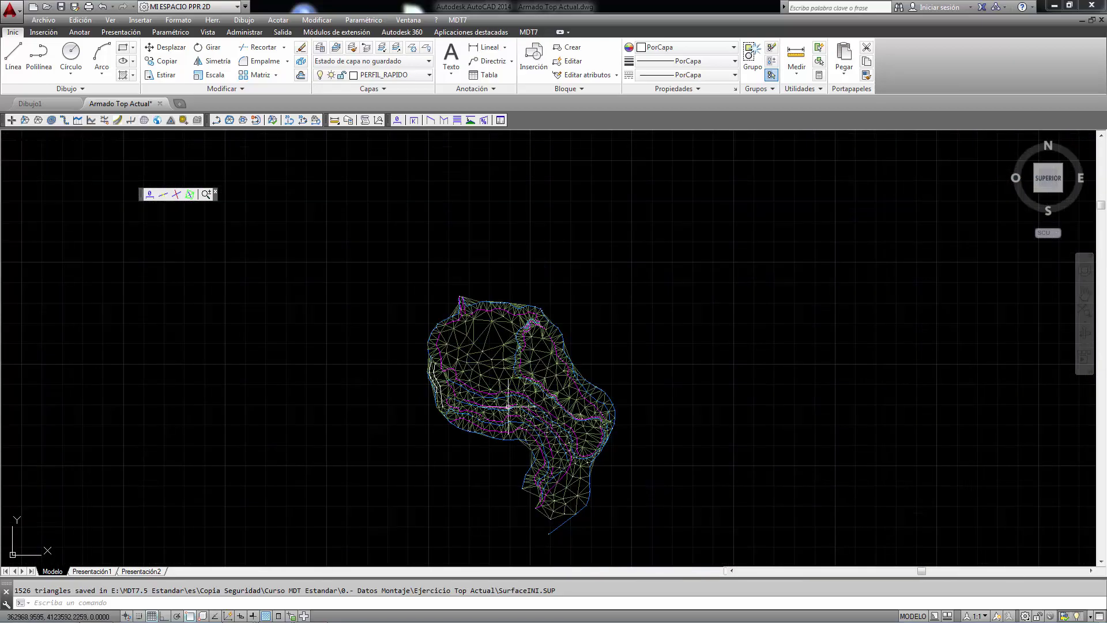
# Generate a quick profile along a straight line from just outside the surface's northeastern edge to its southwestern edge.
pyautogui.scroll(7, 443, 323)
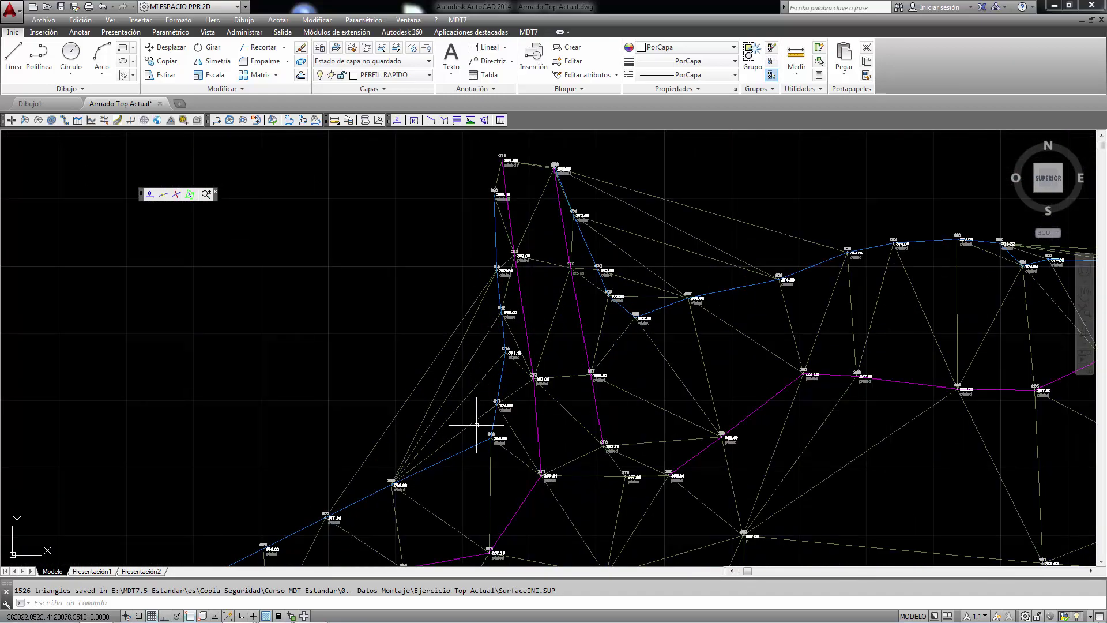
pyautogui.scroll(-2, 531, 361)
pyautogui.click(458, 20)
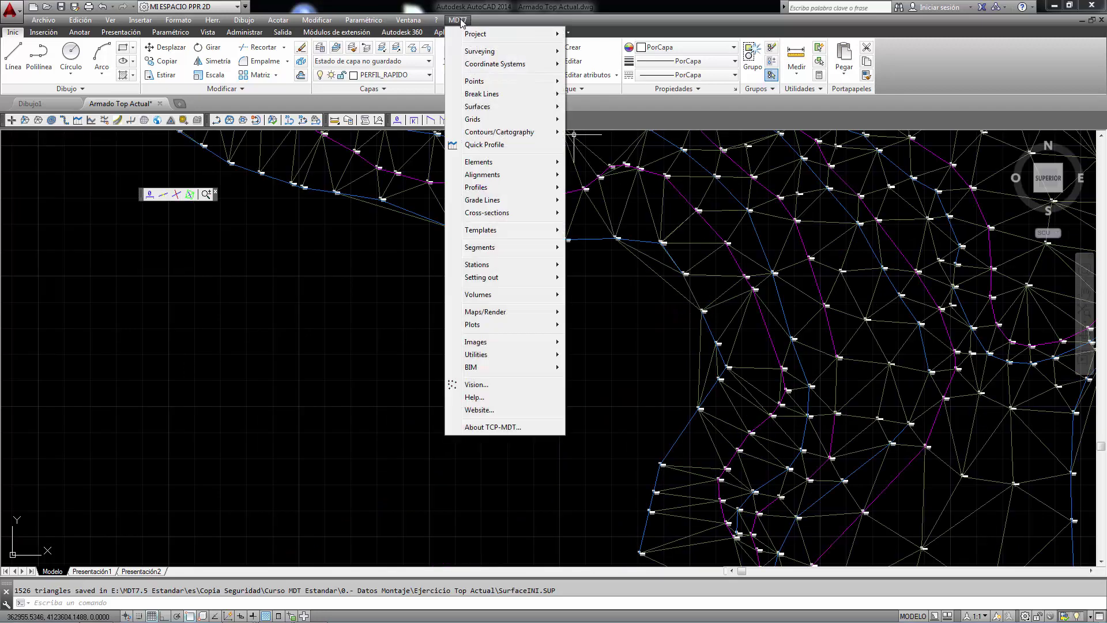
pyautogui.click(484, 145)
pyautogui.scroll(-8, 523, 240)
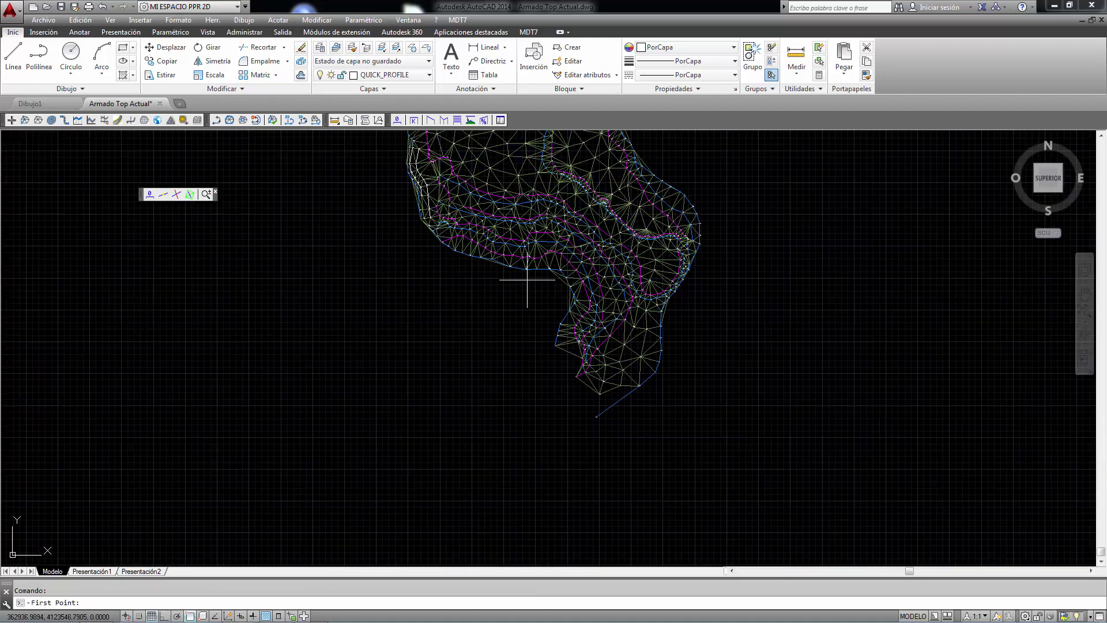
pyautogui.scroll(4, 558, 241)
pyautogui.click(606, 187)
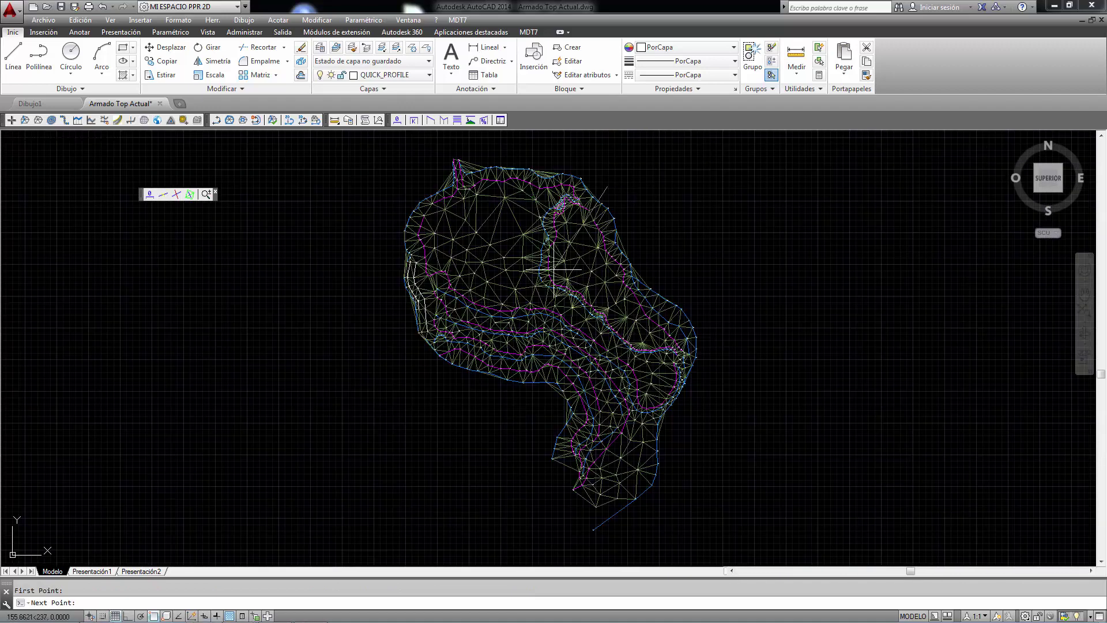
pyautogui.click(458, 378)
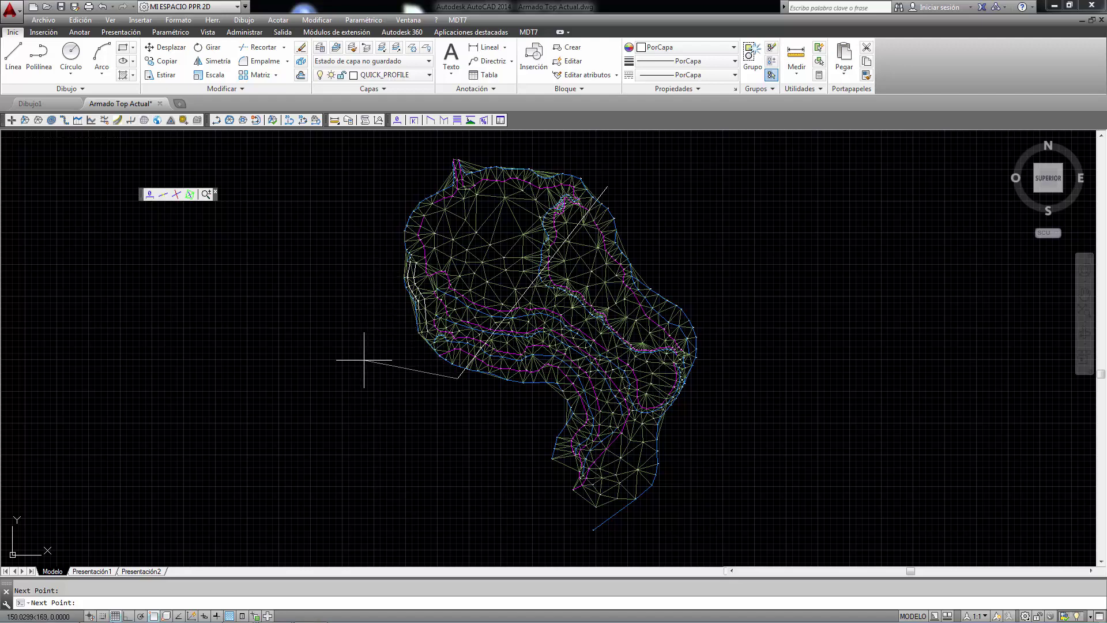
pyautogui.press('Return')
# Set both the horizontal and vertical separators of the quick profile to 50.
pyautogui.click(408, 390)
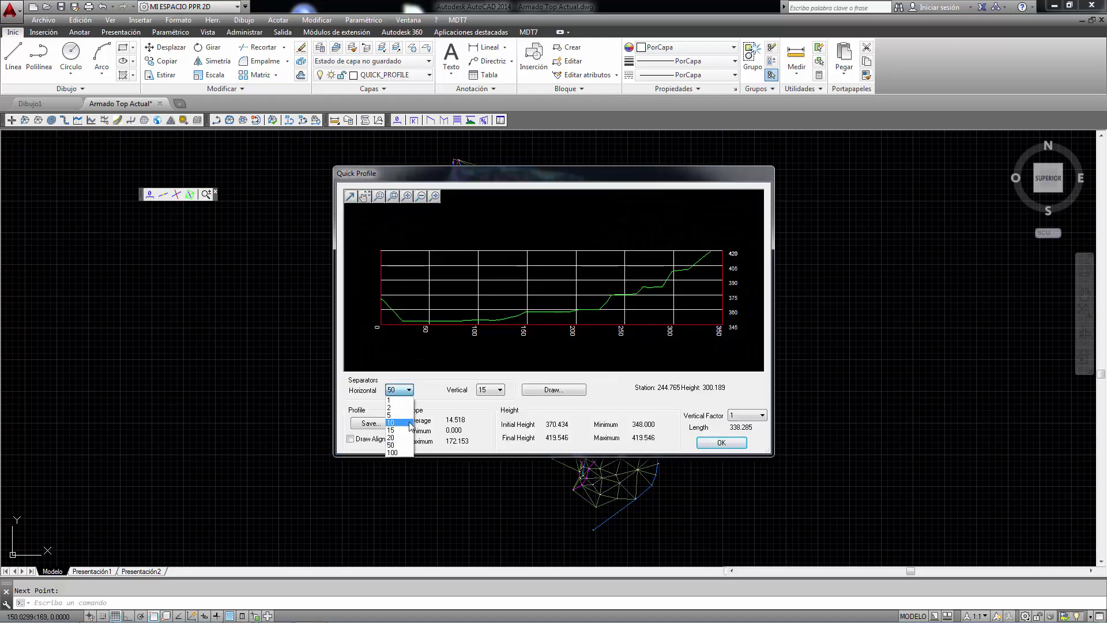
pyautogui.click(392, 445)
pyautogui.click(499, 389)
pyautogui.click(484, 444)
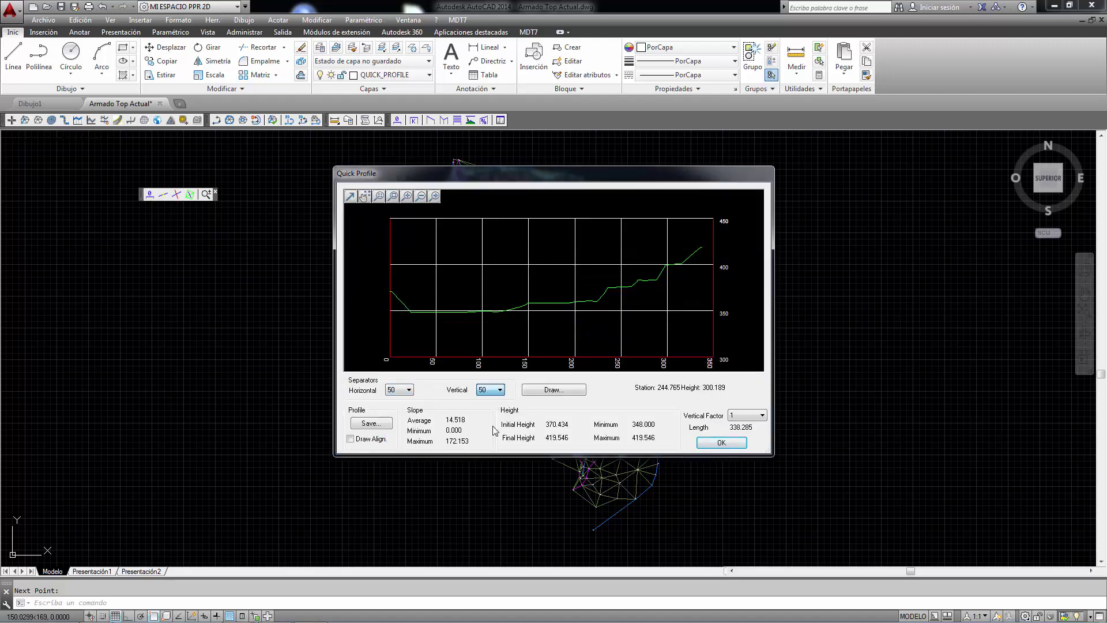
# Try another vertical factor, return it to 1, and view the simple longitudinal profile drawing options without drawing the profile.
pyautogui.click(762, 415)
pyautogui.click(743, 449)
pyautogui.click(762, 415)
pyautogui.click(744, 426)
pyautogui.click(554, 389)
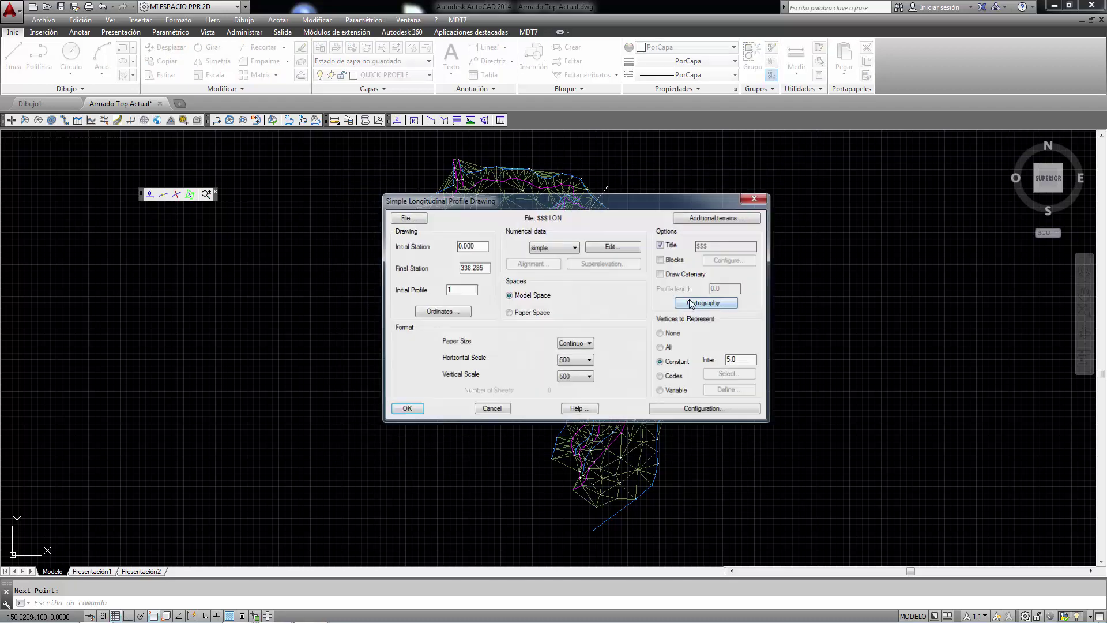
pyautogui.click(492, 410)
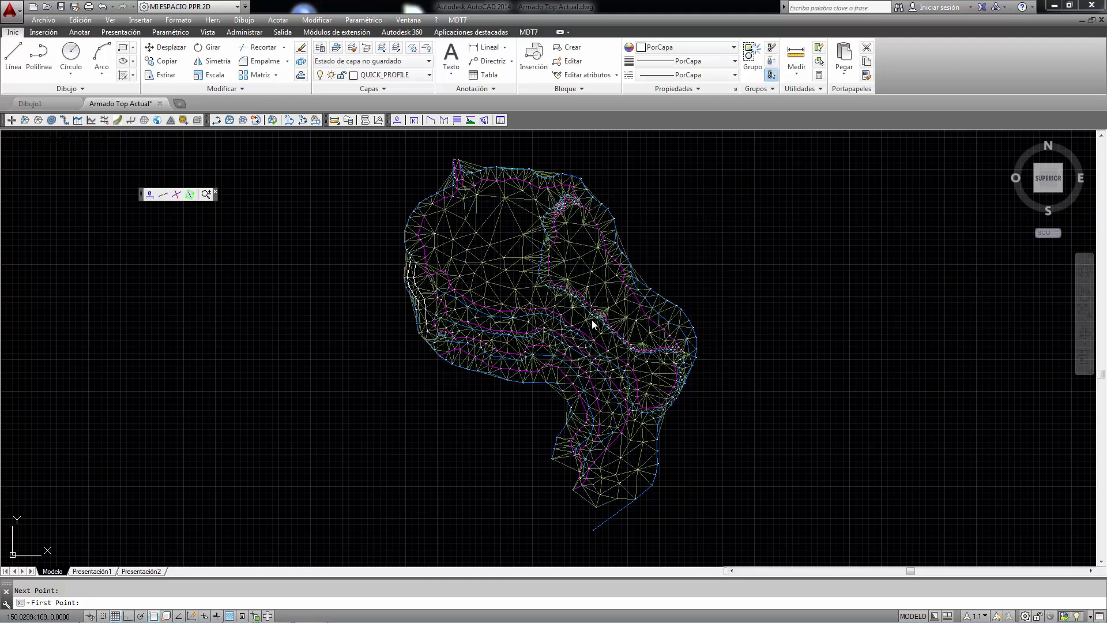
# Generate a second quick profile across the surface and try its alignment drawing and save options.
pyautogui.click(673, 303)
pyautogui.click(576, 305)
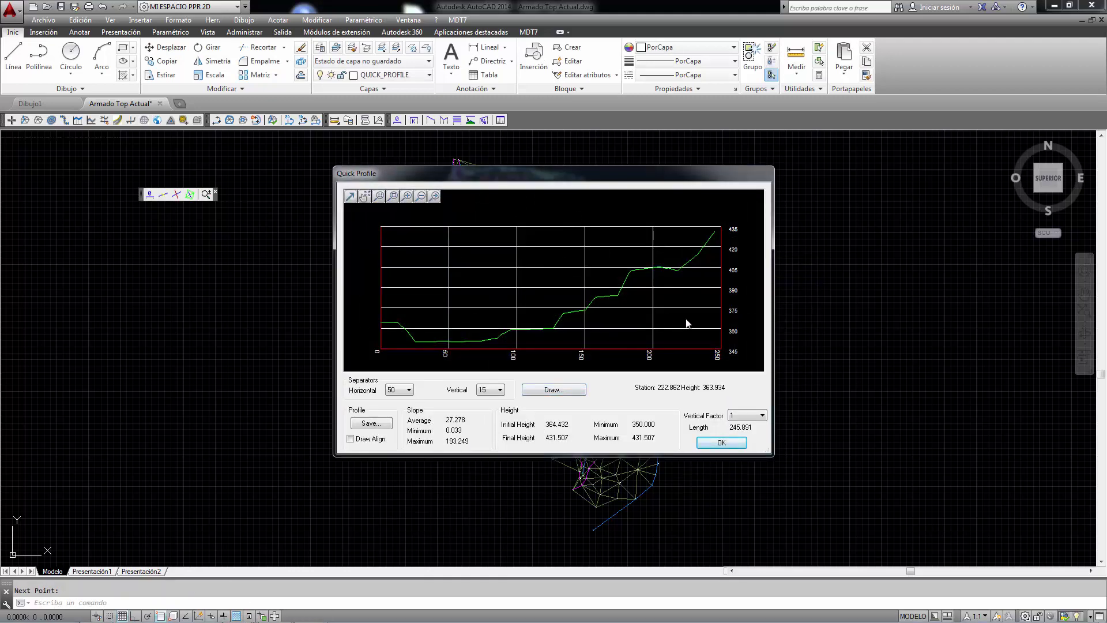
pyautogui.click(350, 439)
pyautogui.click(372, 422)
pyautogui.click(863, 457)
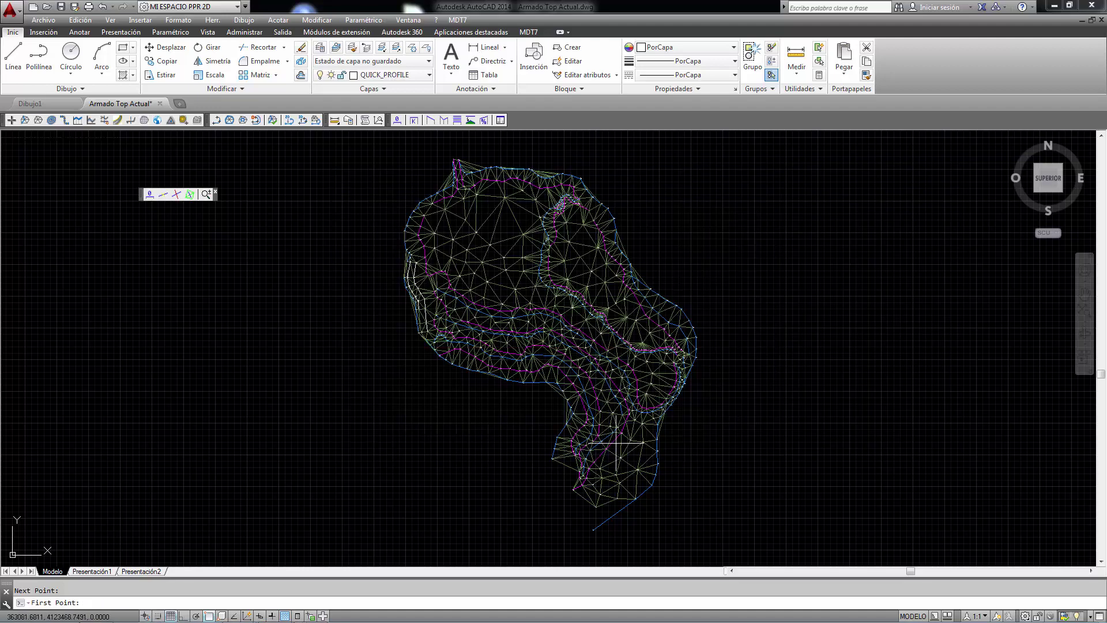
# Trace a multi-segment quick profile line from the surface's northwestern part through its centre to the southern end.
pyautogui.rightClick(454, 217)
pyautogui.click(477, 224)
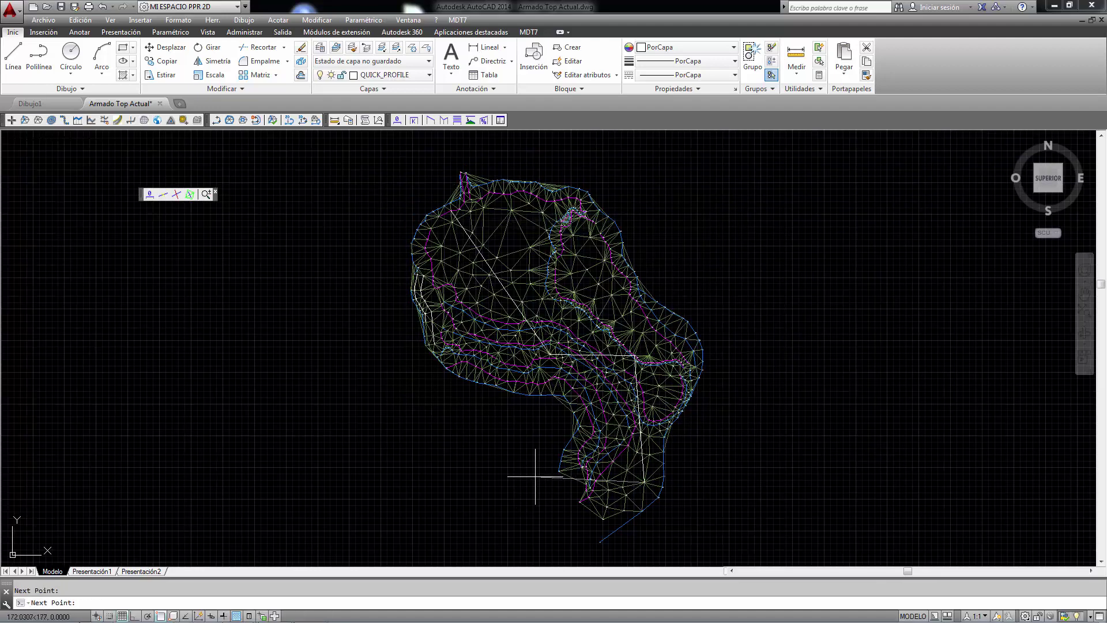